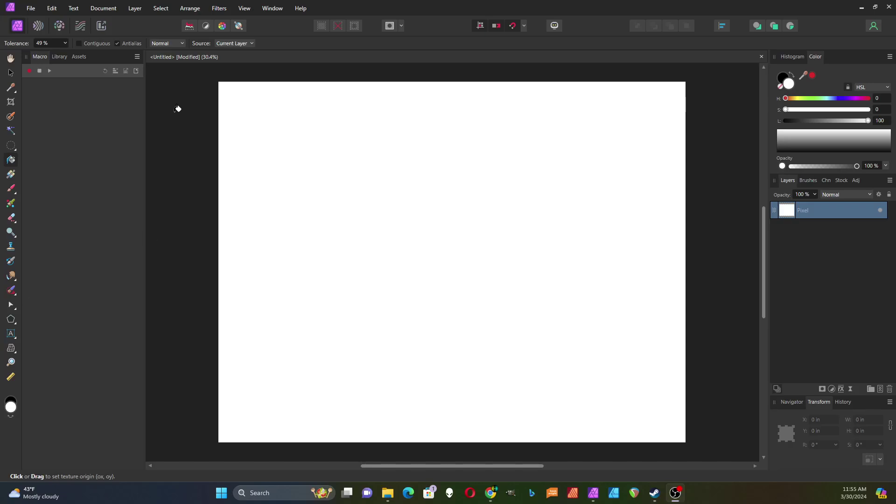
Step: With the Pixel layer selected, open Filters > Colors > Procedural Texture and its Equations preset menu
left_click(14, 75)
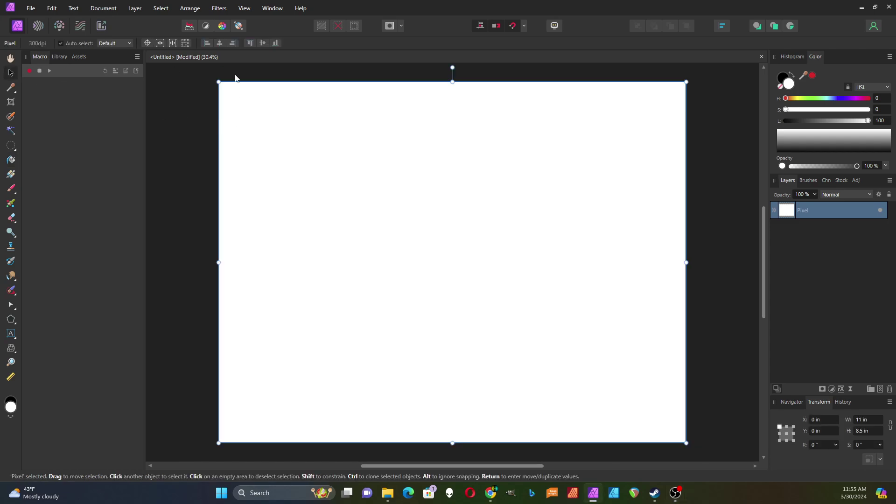
left_click(221, 10)
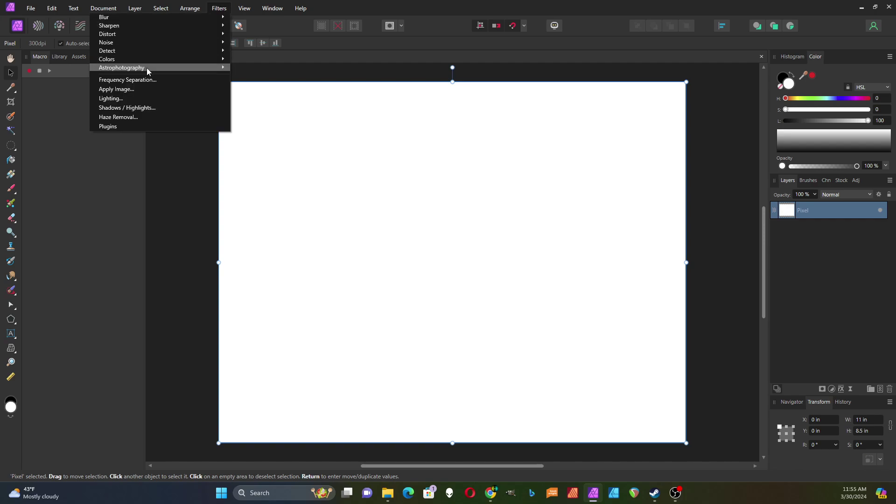
mouse_move(147, 70)
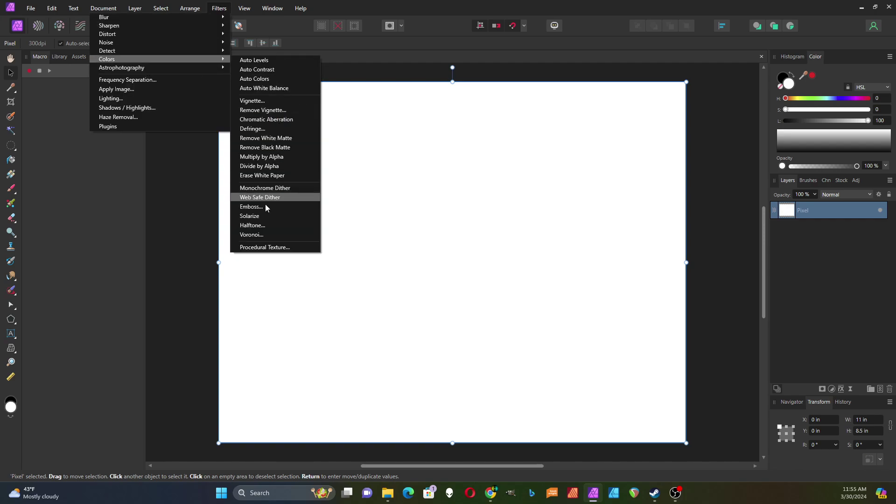
left_click(266, 248)
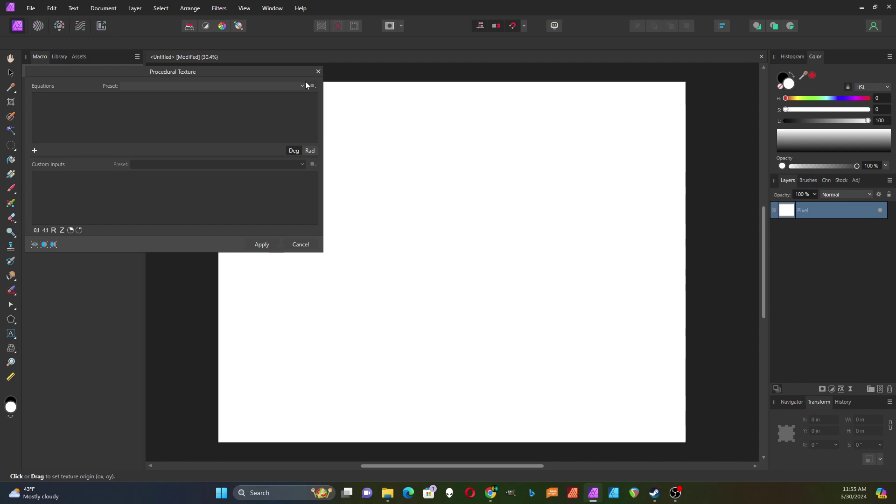
left_click(312, 86)
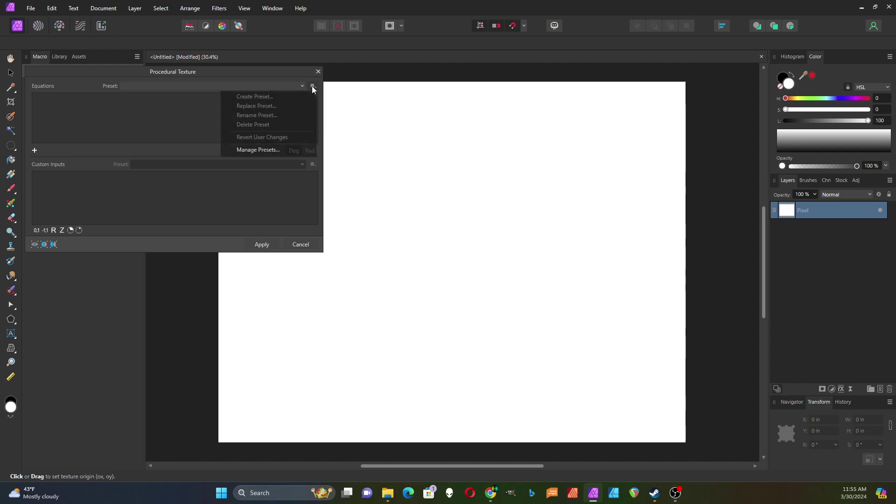
Step: In the Presets Manager, create a new preset category named 'Textures'
left_click(255, 150)
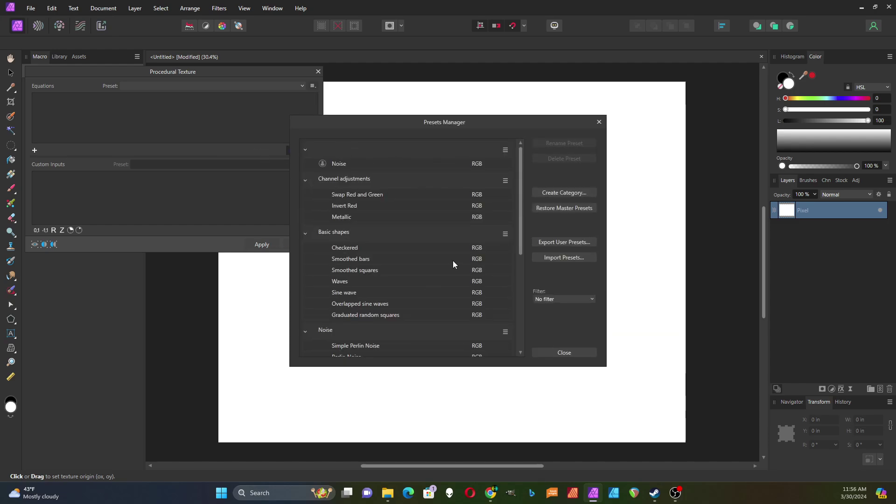
left_click_drag(522, 234, 523, 330)
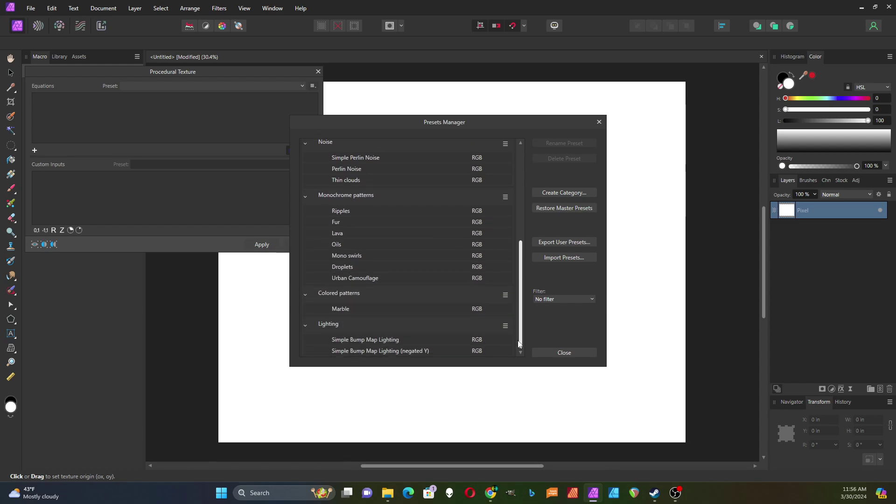
left_click(566, 196)
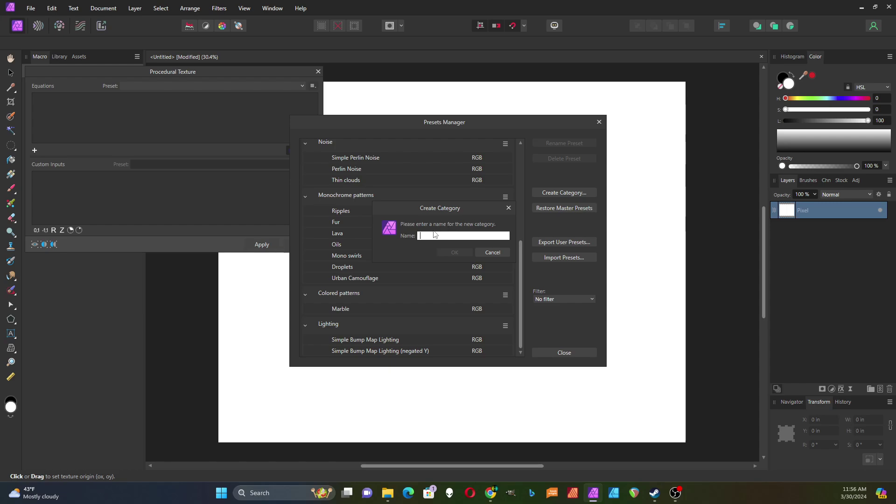
type("Textures")
left_click(460, 251)
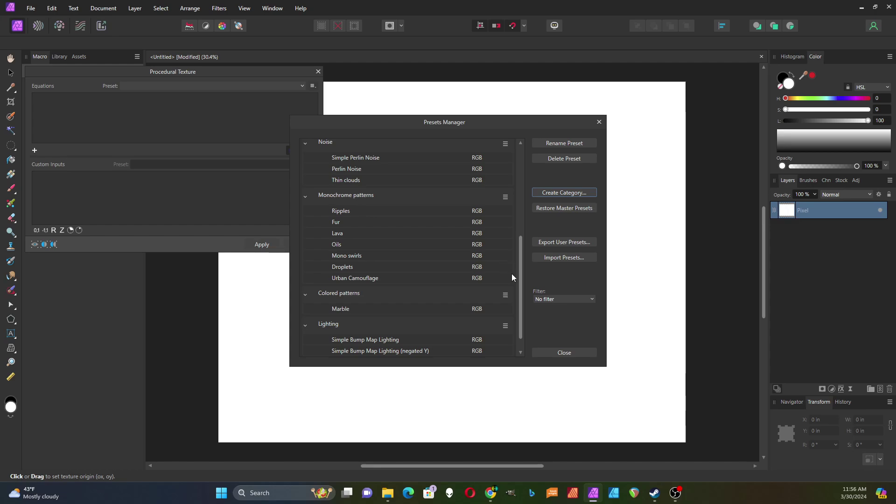
scroll(388, 346, "down", 1)
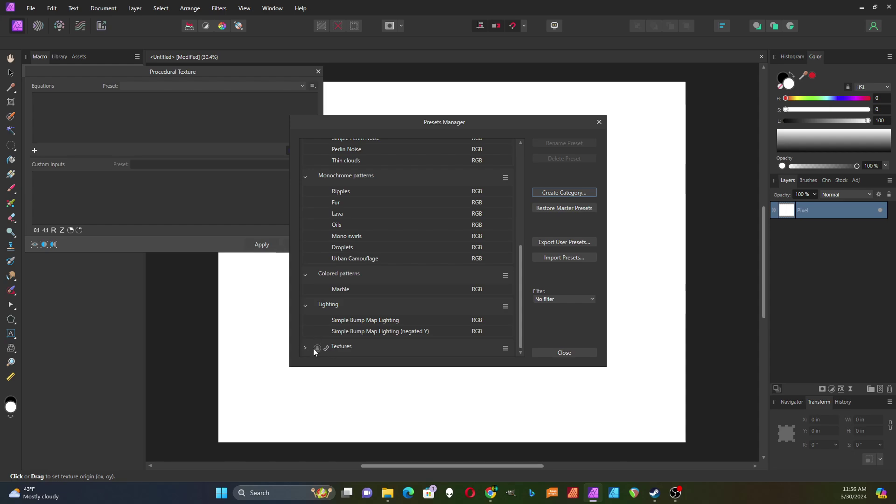
Step: Add the equation cellnoise(rx,ry) and apply it to the R, G and B channels
left_click(563, 353)
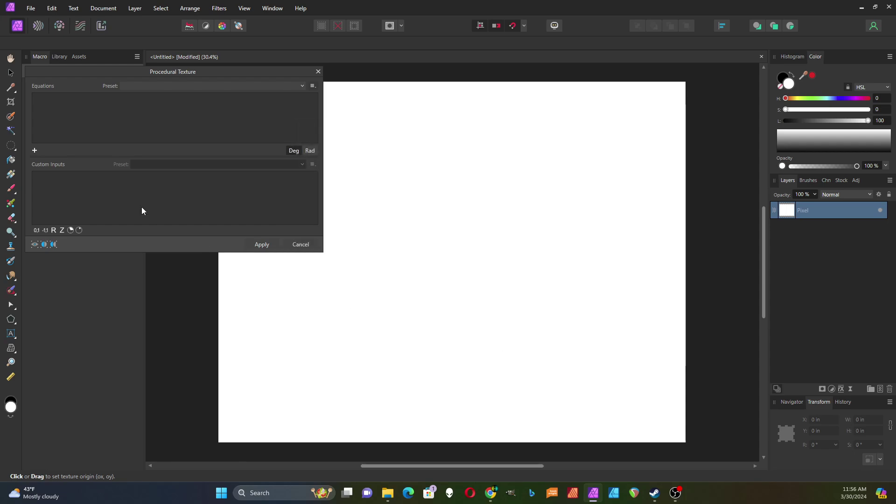
left_click(35, 150)
left_click(51, 104)
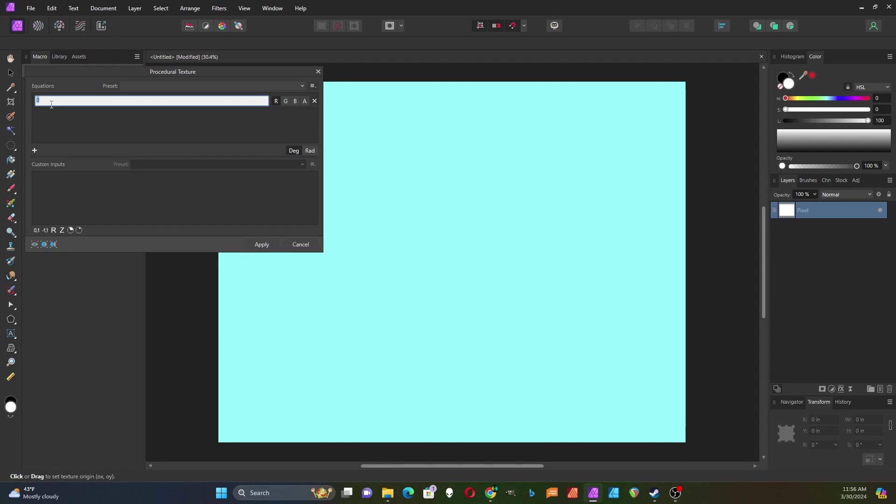
type("cellnoise(rx,ry")
key("Return")
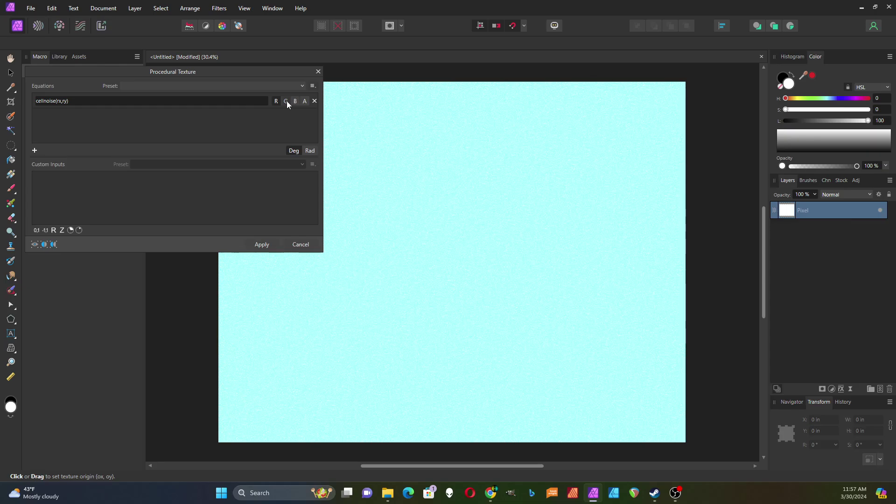
left_click(286, 101)
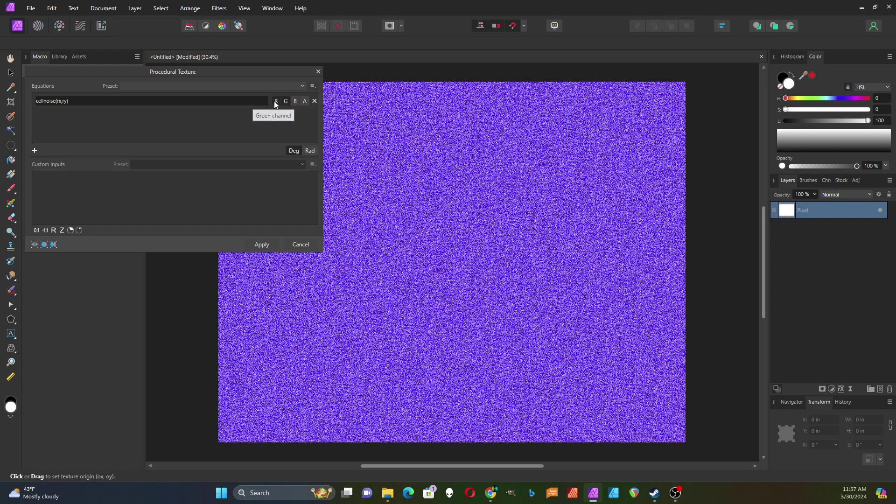
left_click(296, 101)
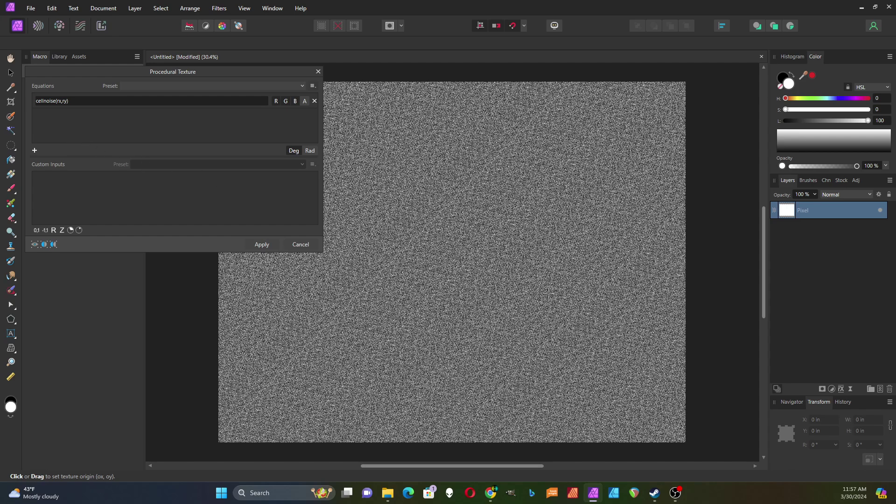
Step: Change the equation to cellnoise(rx/100,ry/100) to enlarge the noise into cells
left_click(61, 101)
left_click(61, 100)
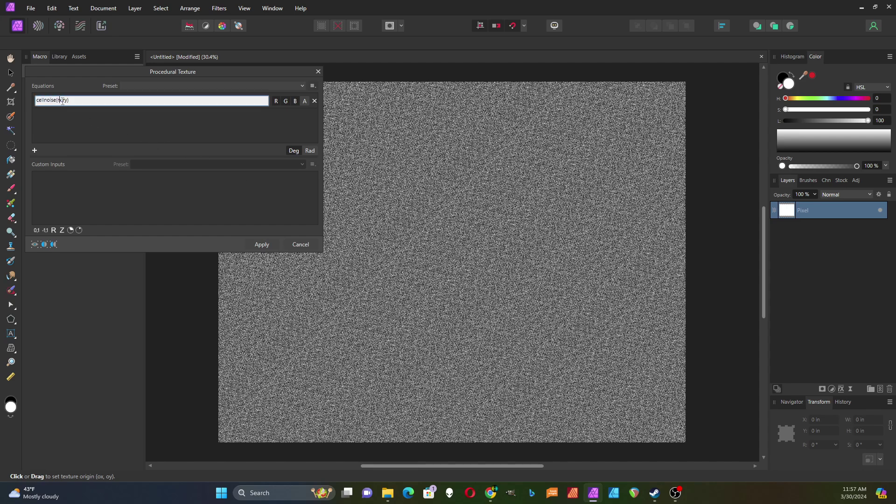
type("/100")
left_click(77, 101)
type("/100")
key("Return")
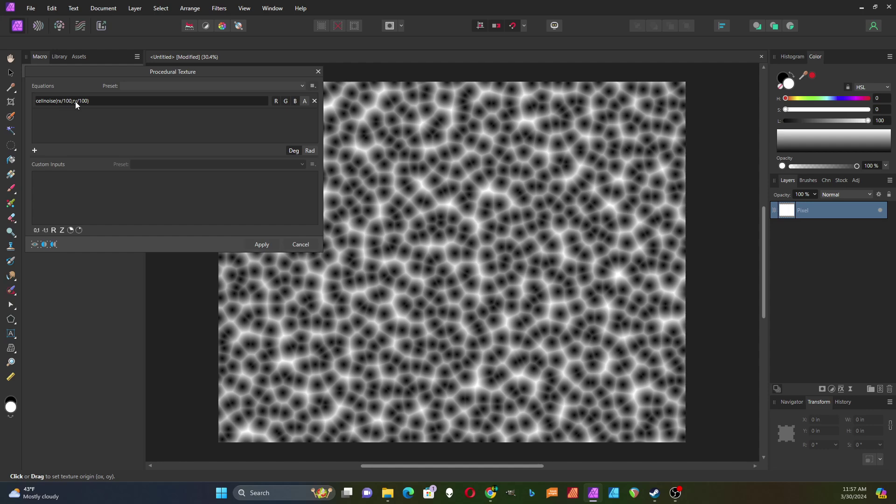
Step: Add two real custom inputs, a and b, giving a the value 100
left_click(53, 231)
left_click(53, 231)
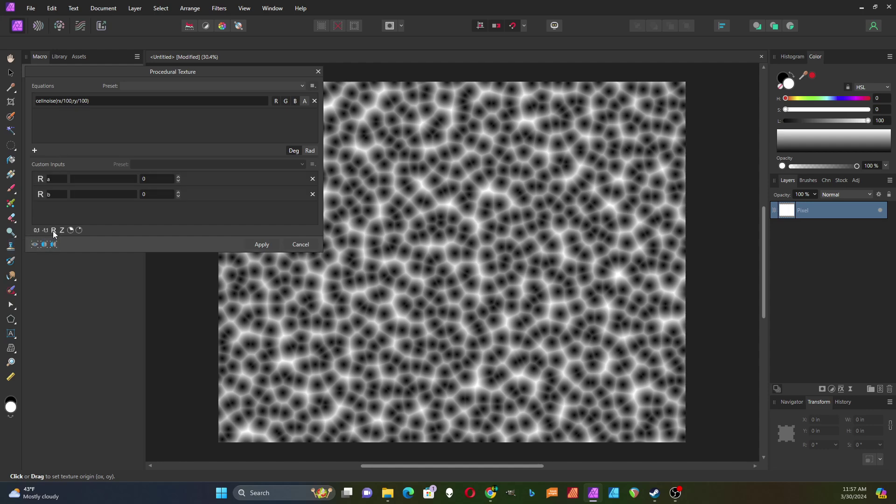
left_click(144, 181)
type("100")
left_click(148, 196)
type("100")
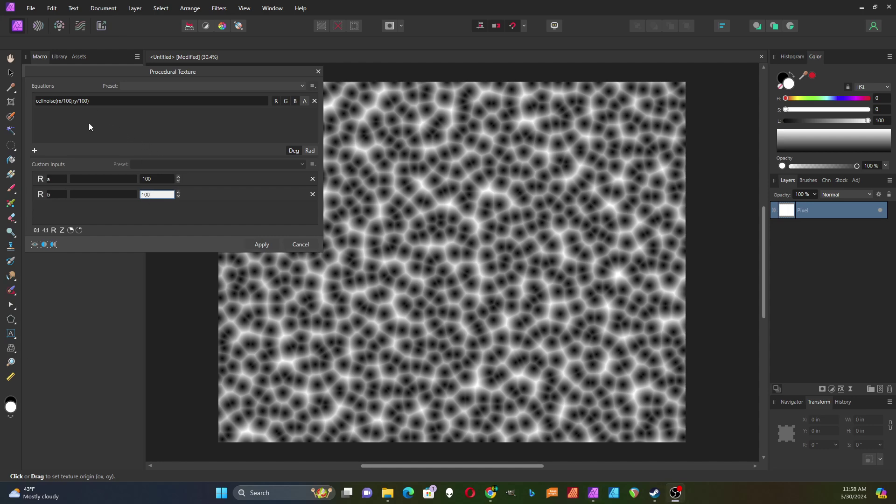
Step: Rewrite the equation as cellnoise(rx/a,ry/b) and raise input a to about 142
left_click(71, 103)
left_click(65, 100)
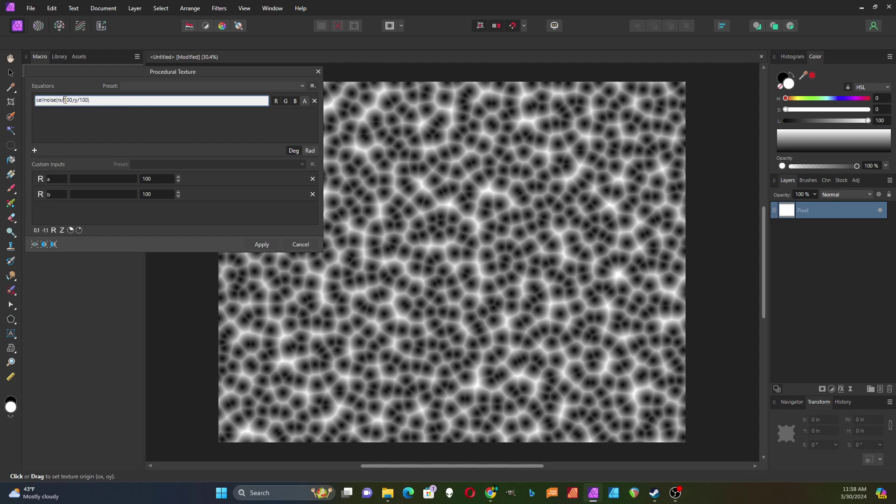
left_click_drag(65, 100, 72, 100)
type("a")
left_click_drag(74, 97, 83, 96)
type("b")
key("Return")
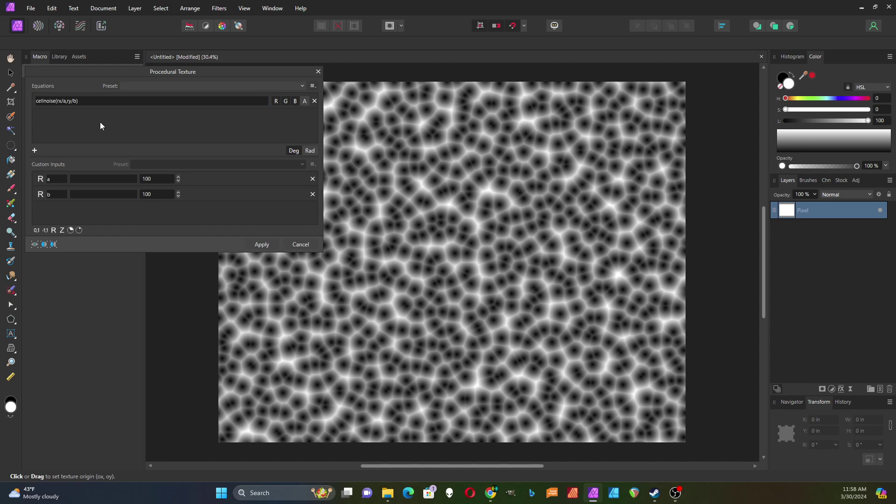
left_click(178, 178)
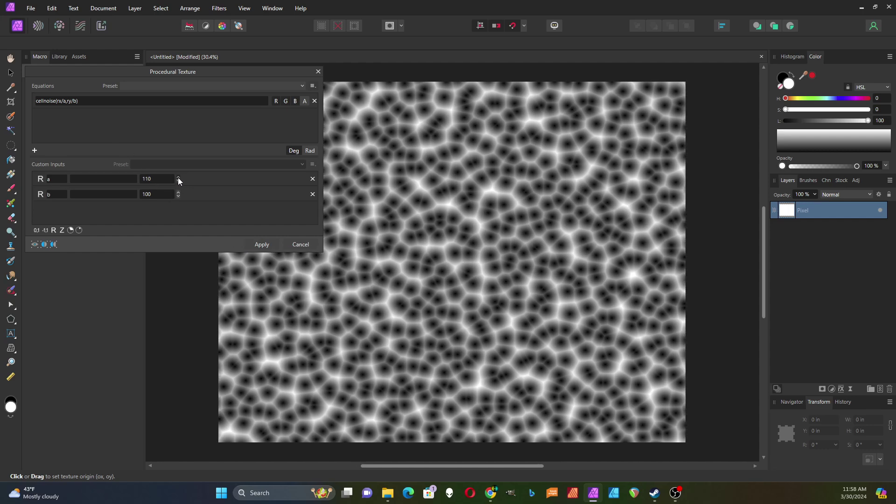
left_click_drag(178, 177, 178, 191)
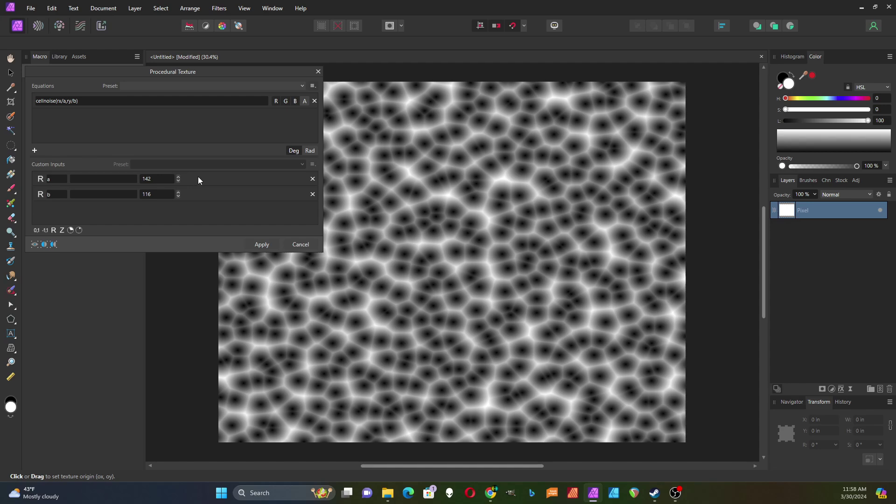
Step: Add a third input c and extend the equation to cellnoise(rx/a,ry/b,c)
left_click(54, 230)
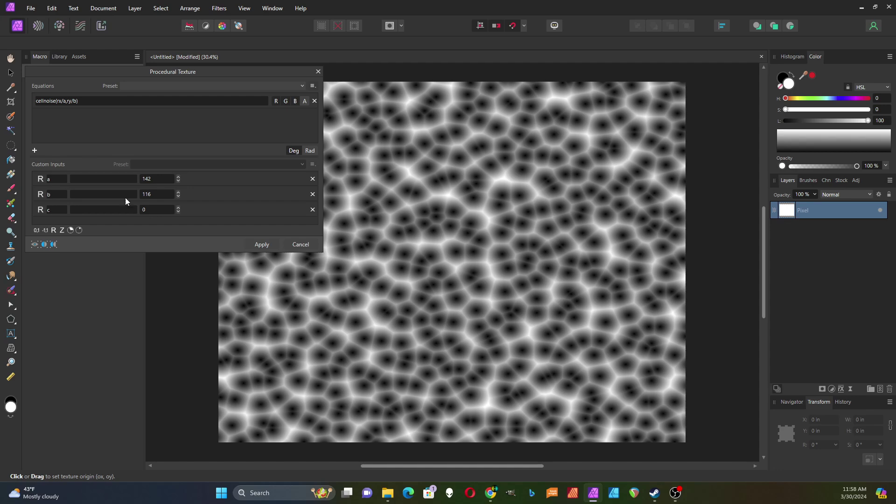
left_click(78, 104)
left_click(79, 101)
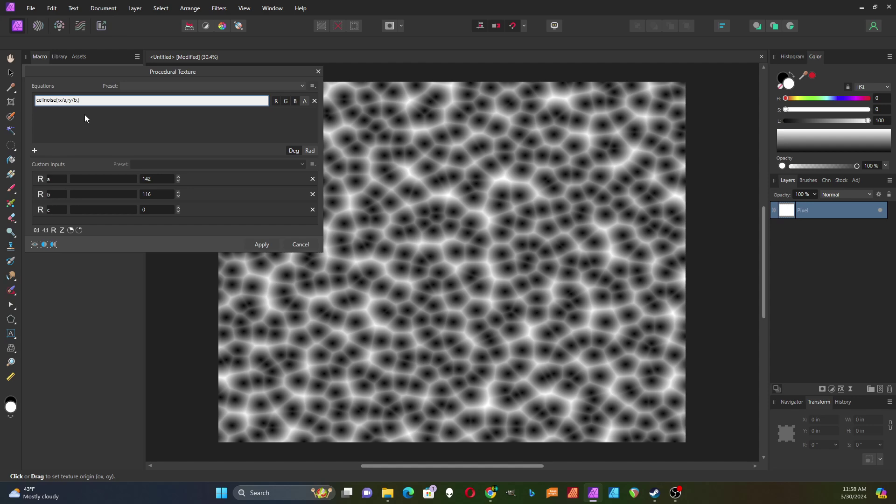
type(",c")
key("Return")
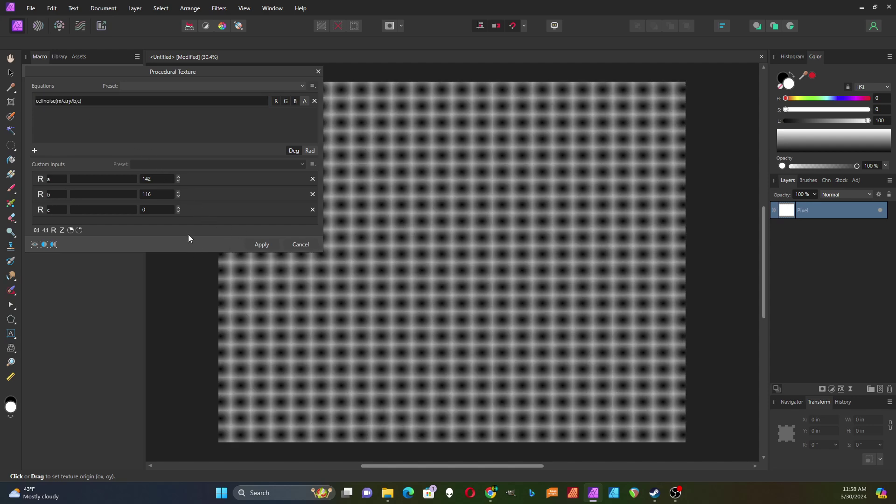
Step: Step input c up to 6 and back down to 1, then set b to 100
left_click(179, 208)
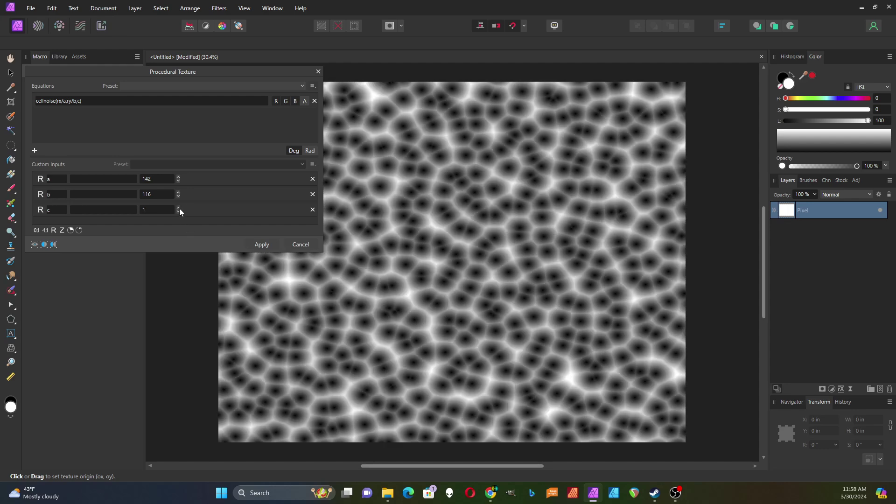
left_click(178, 208)
left_click(178, 207)
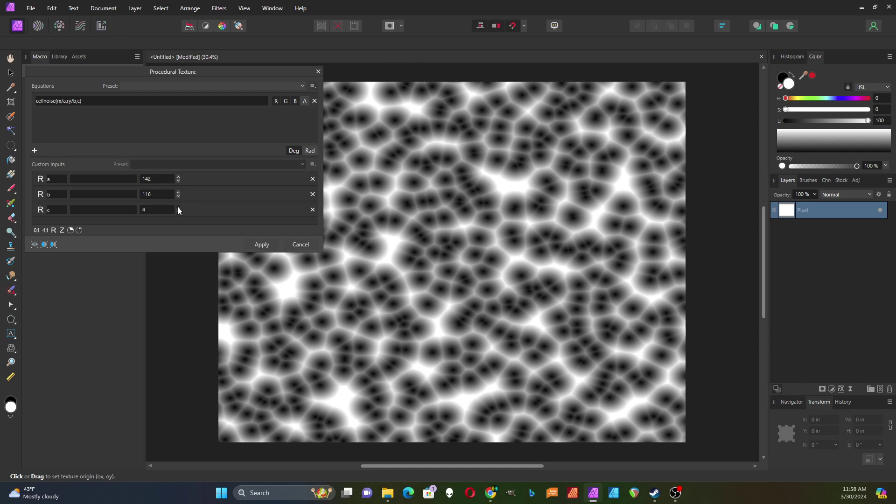
left_click(178, 208)
left_click(179, 208)
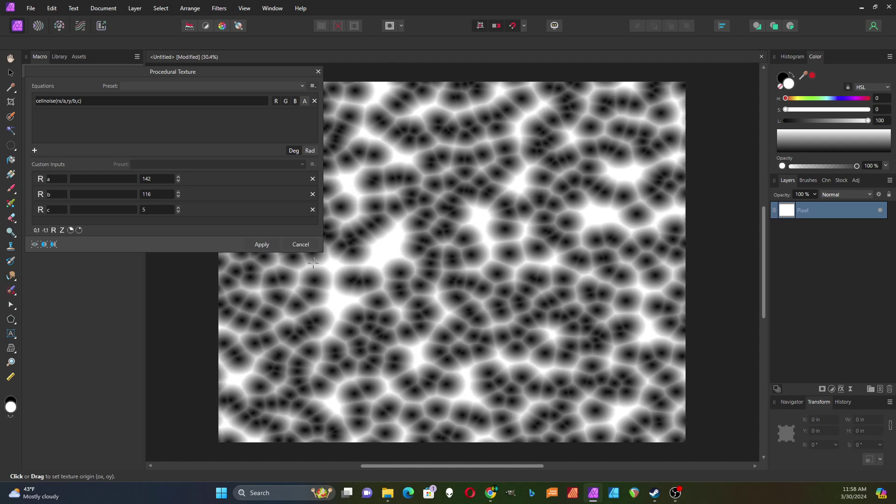
left_click(178, 208)
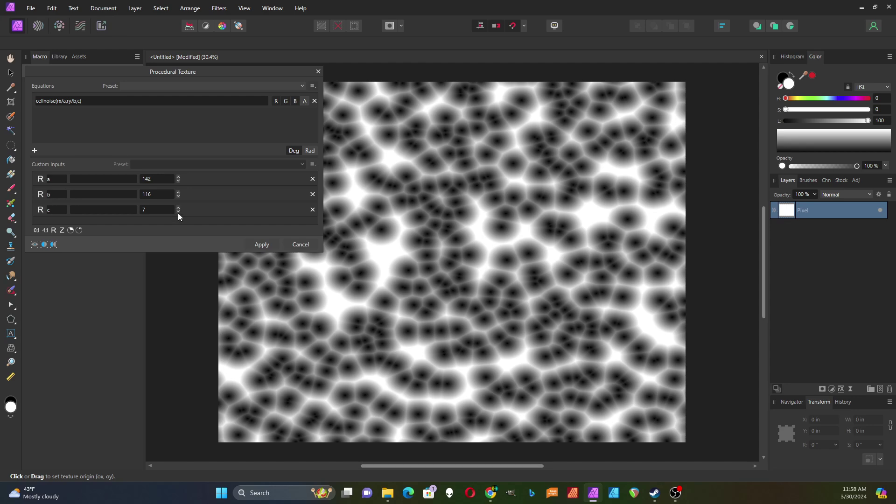
left_click(179, 212)
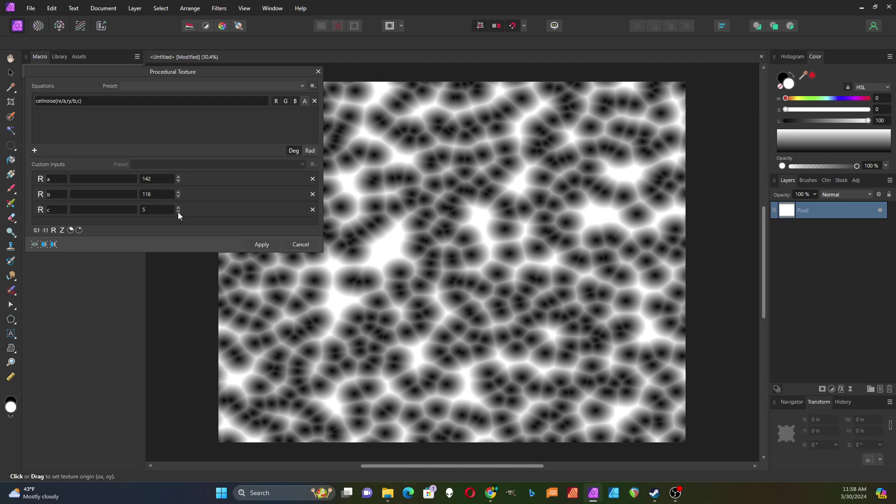
left_click(178, 212)
left_click(178, 211)
left_click(179, 212)
left_click(178, 212)
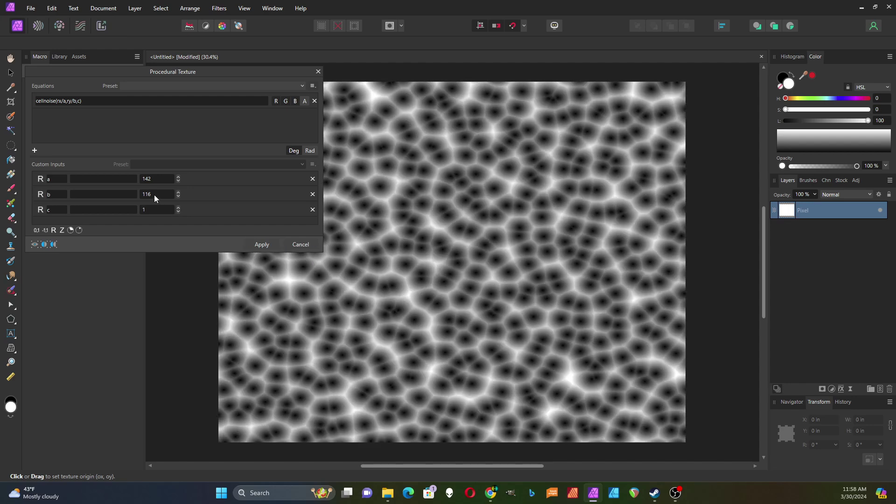
type("100")
key("Return")
Step: Set input a to 100
left_click(150, 178)
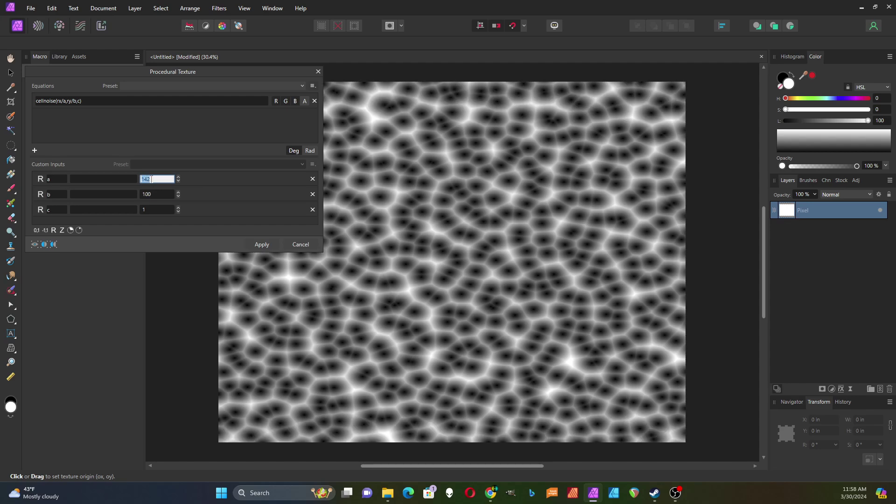
type("100")
left_click(313, 86)
Step: Save the equation as a preset named 'Voronoi' in the Textures category
left_click(274, 74)
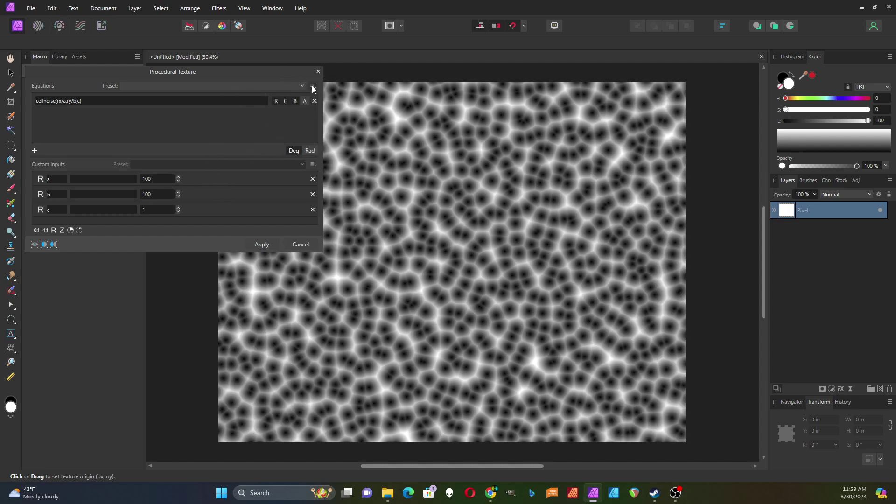
left_click(263, 97)
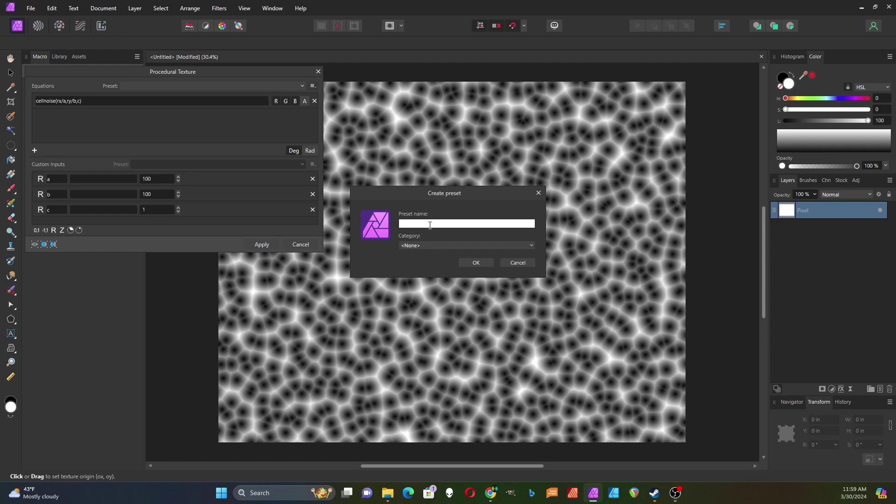
type("Voronoi")
left_click(453, 245)
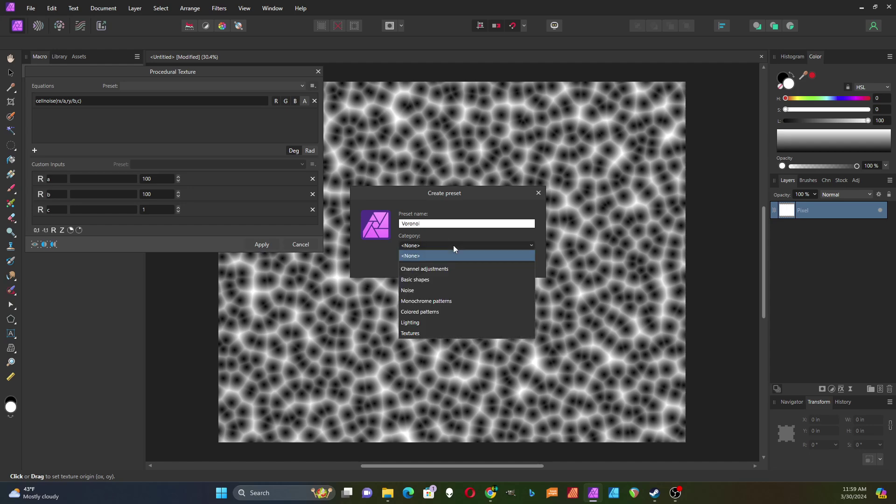
left_click(418, 333)
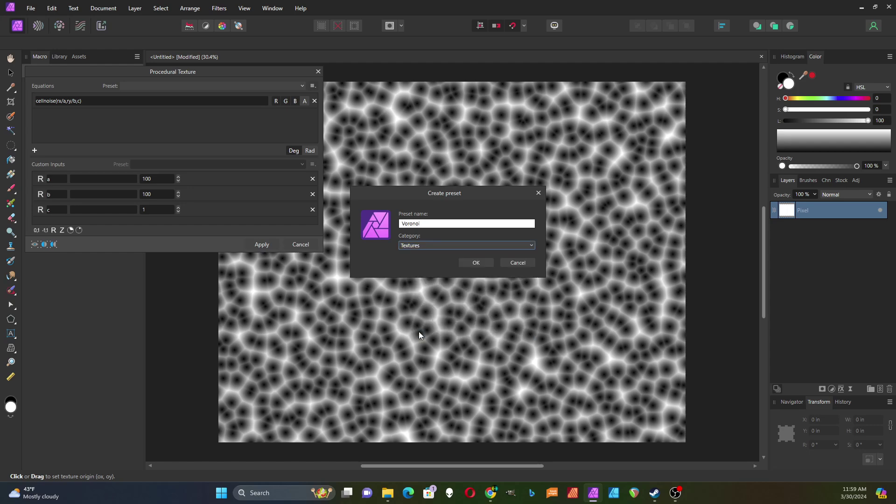
left_click(476, 263)
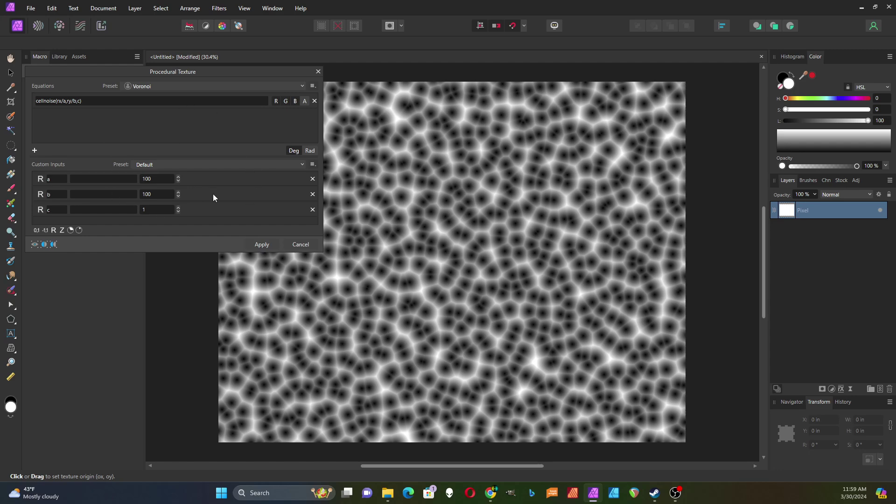
Step: Cancel the texture dialog and reopen Filters > Colors > Procedural Texture
left_click(296, 245)
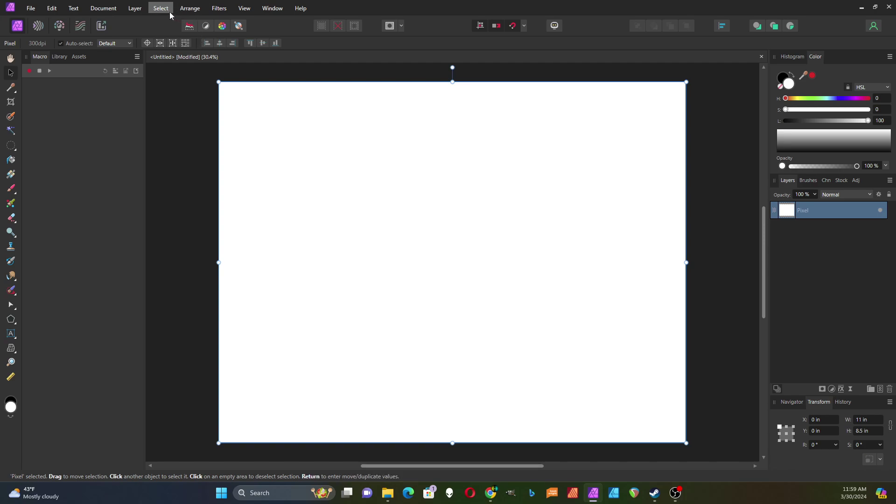
left_click(218, 9)
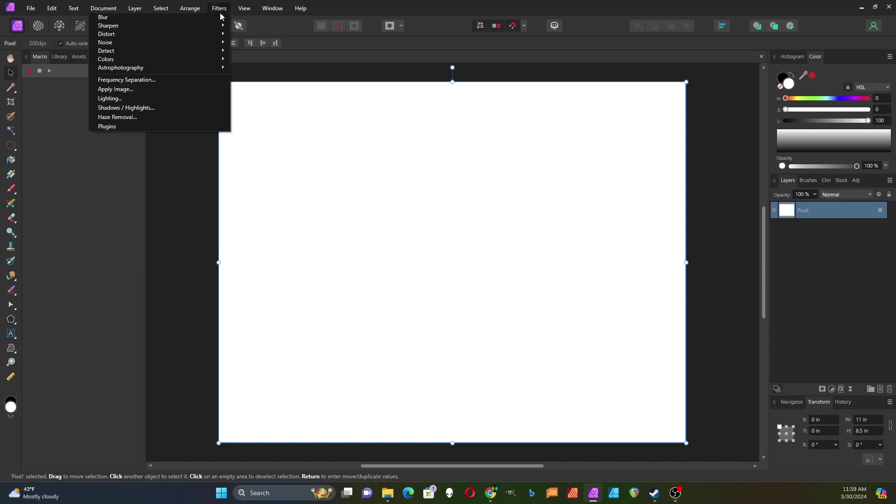
mouse_move(183, 59)
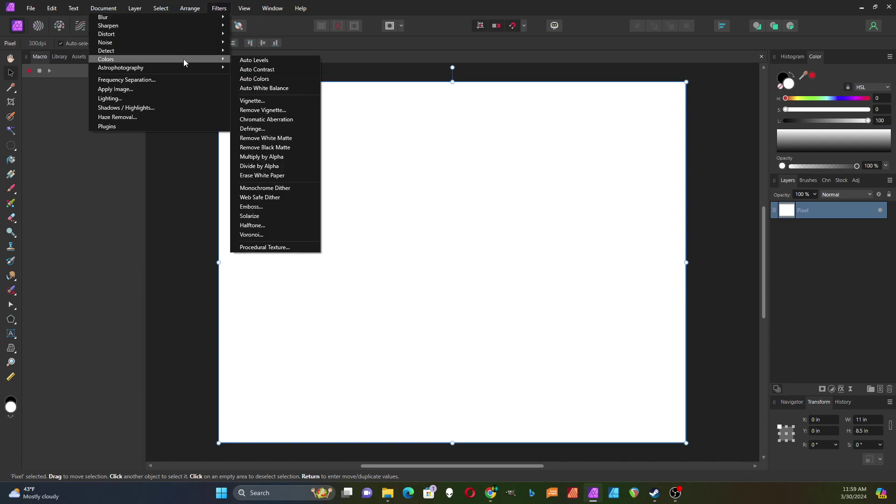
left_click(259, 253)
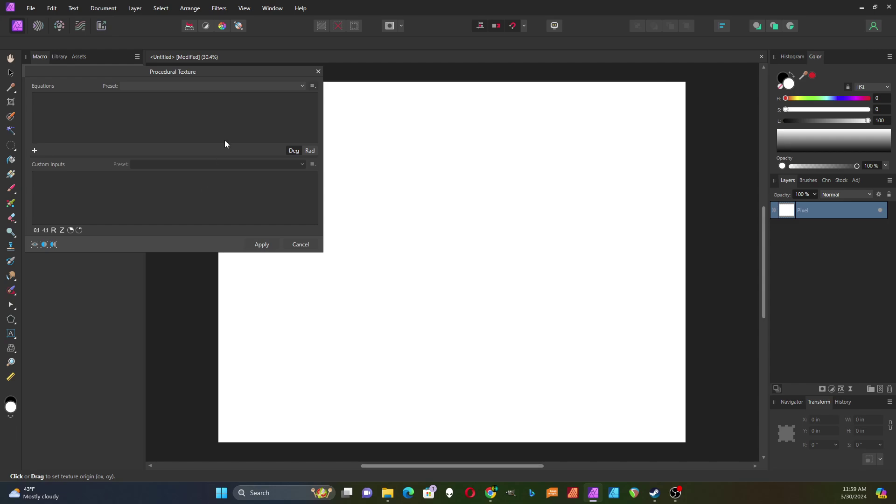
Step: Load the saved Voronoi preset and apply it to the Pixel layer
left_click(302, 86)
scroll(266, 186, "down", 5)
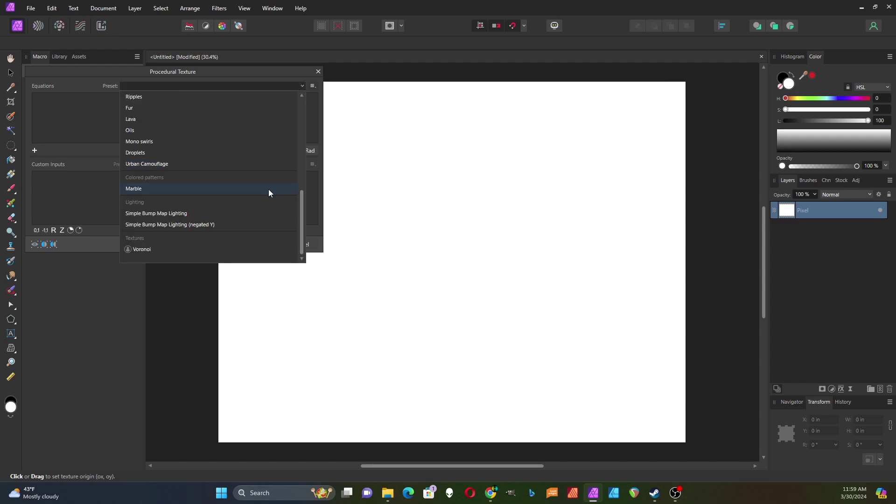
left_click(141, 250)
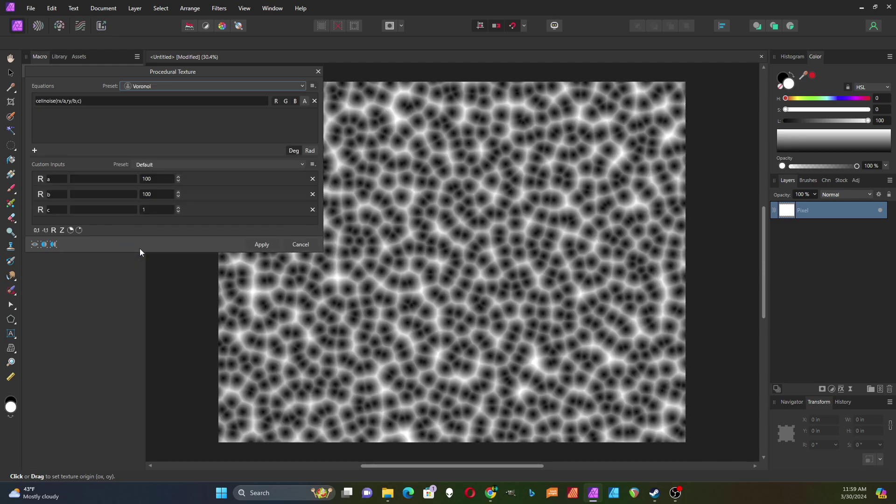
left_click(260, 245)
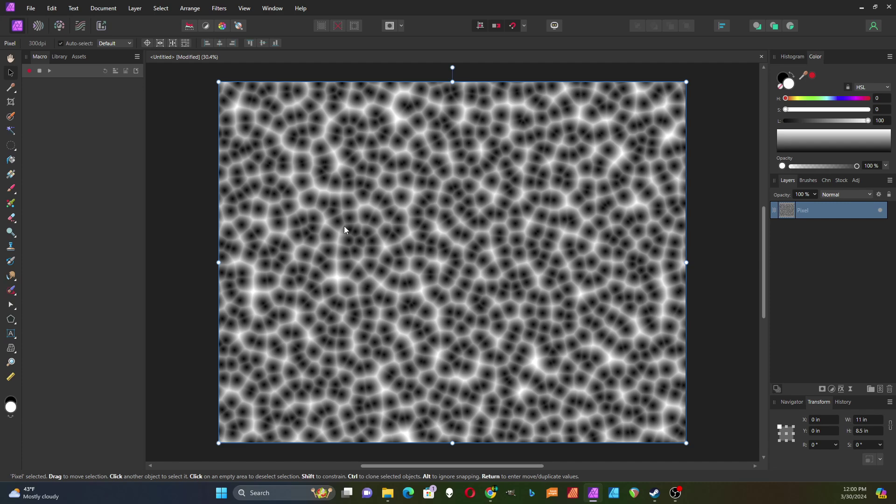